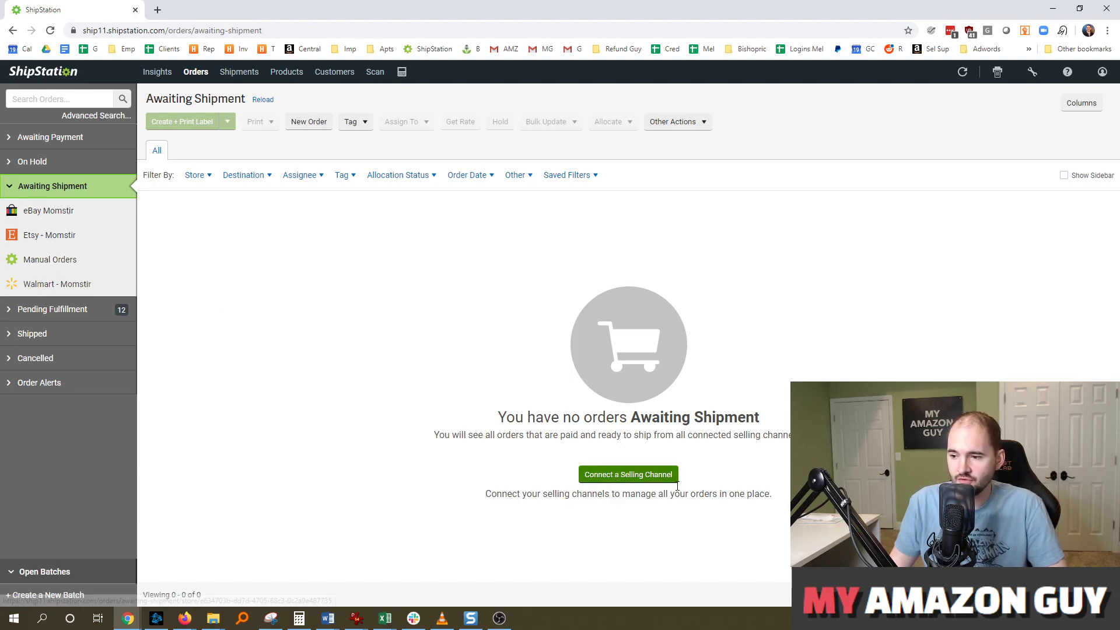
Open the store connection dialog, review the available selling marketplaces such as Amazon, and close it without adding one.
click(652, 476)
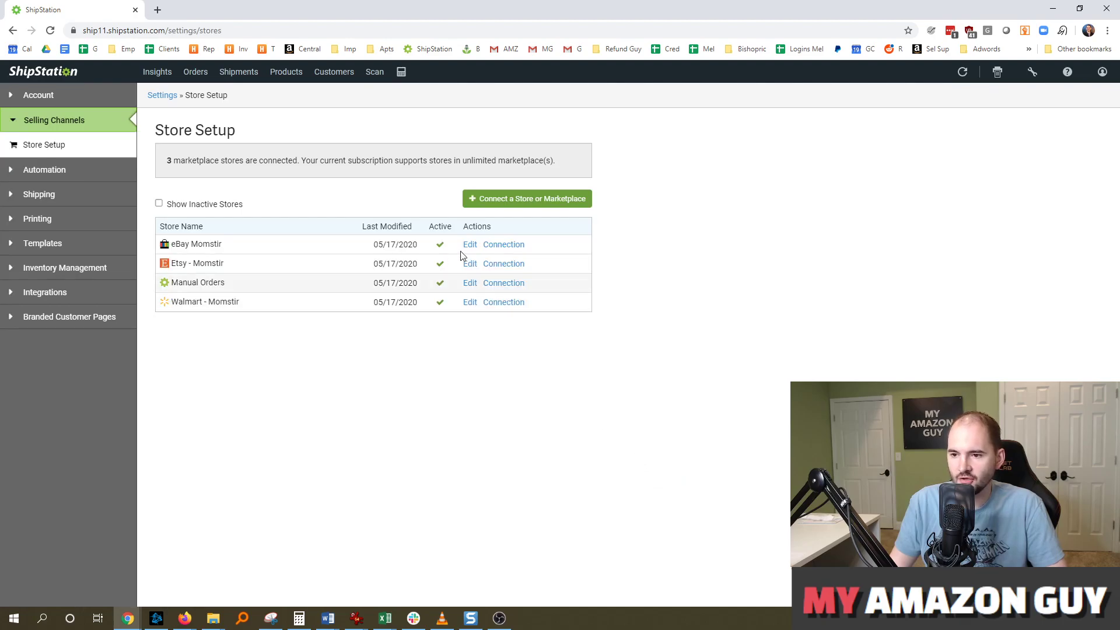
click(513, 205)
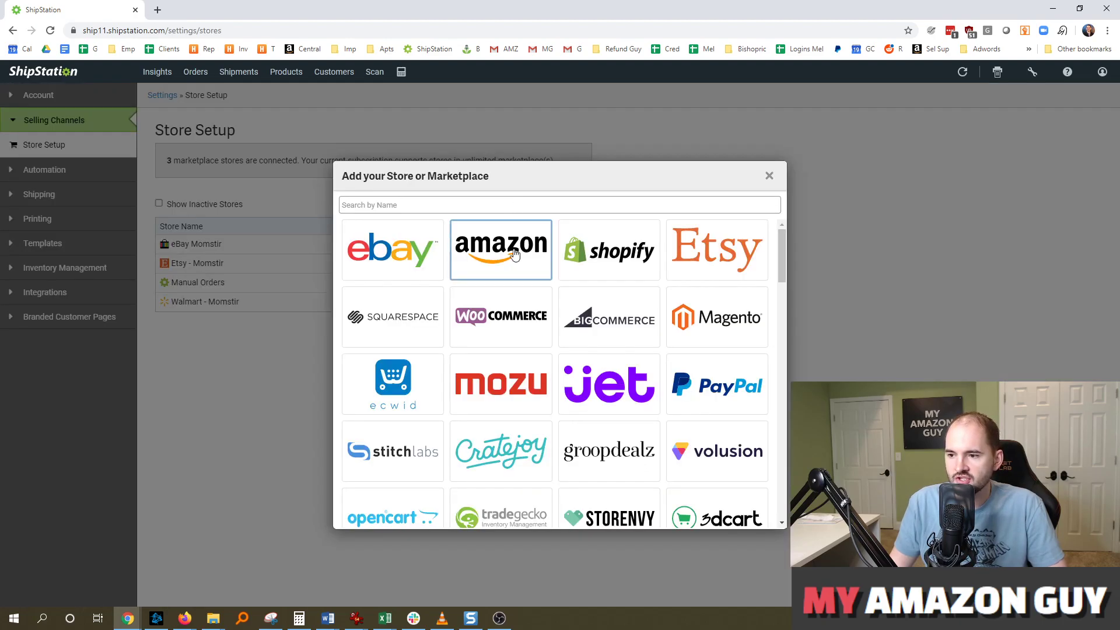
drag(786, 251, 816, 183)
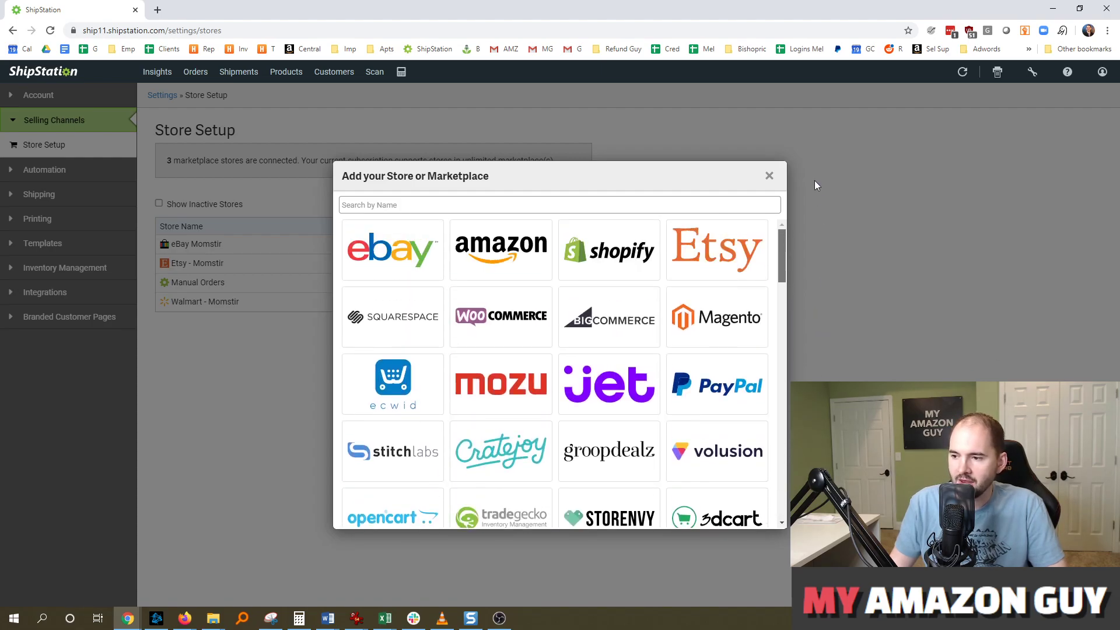
click(770, 176)
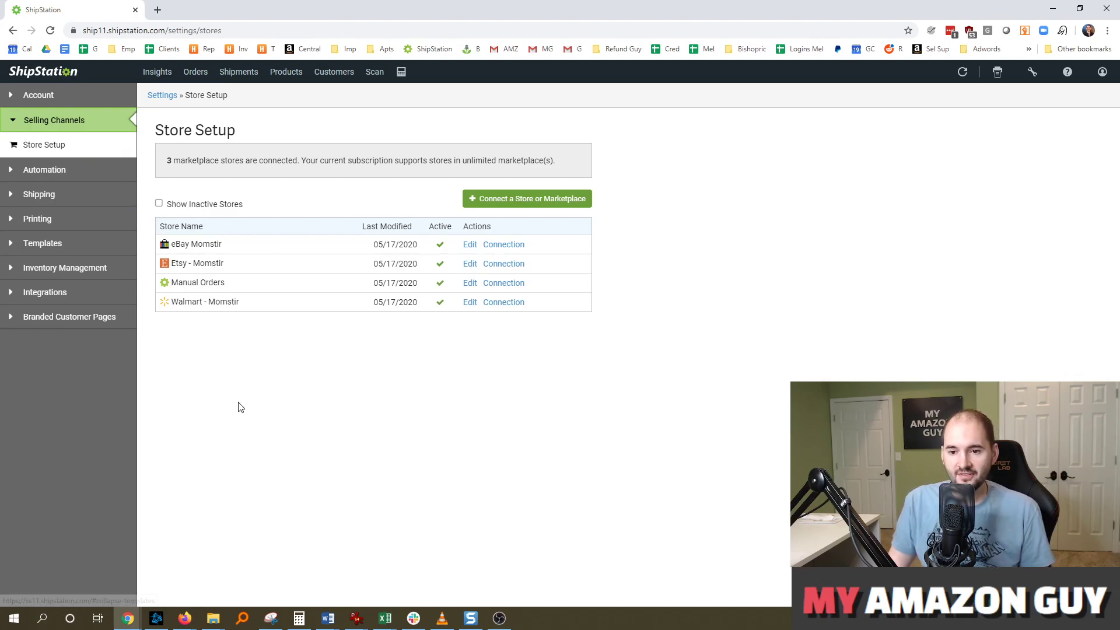
Look through the Account and Selling Channels settings and open the Automation Rules page.
click(45, 95)
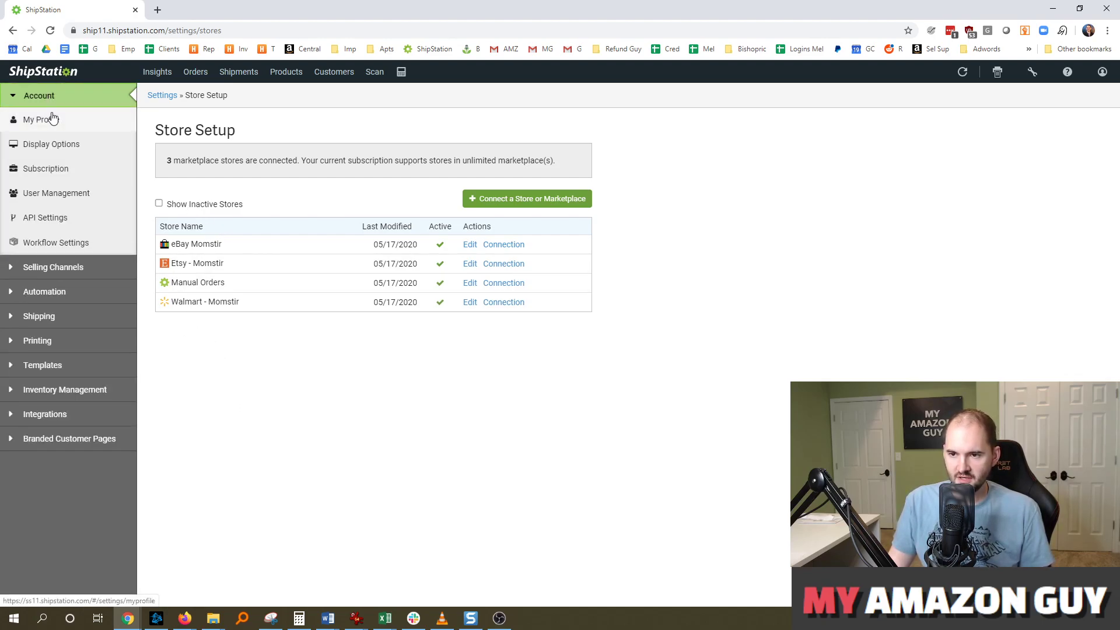
click(65, 270)
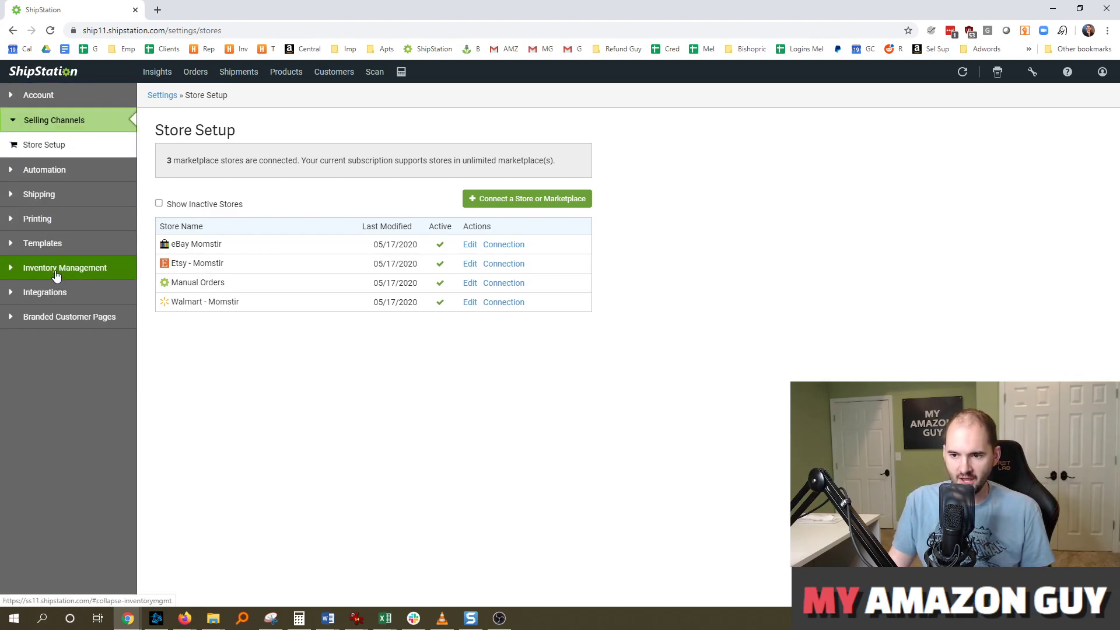
click(57, 179)
click(65, 192)
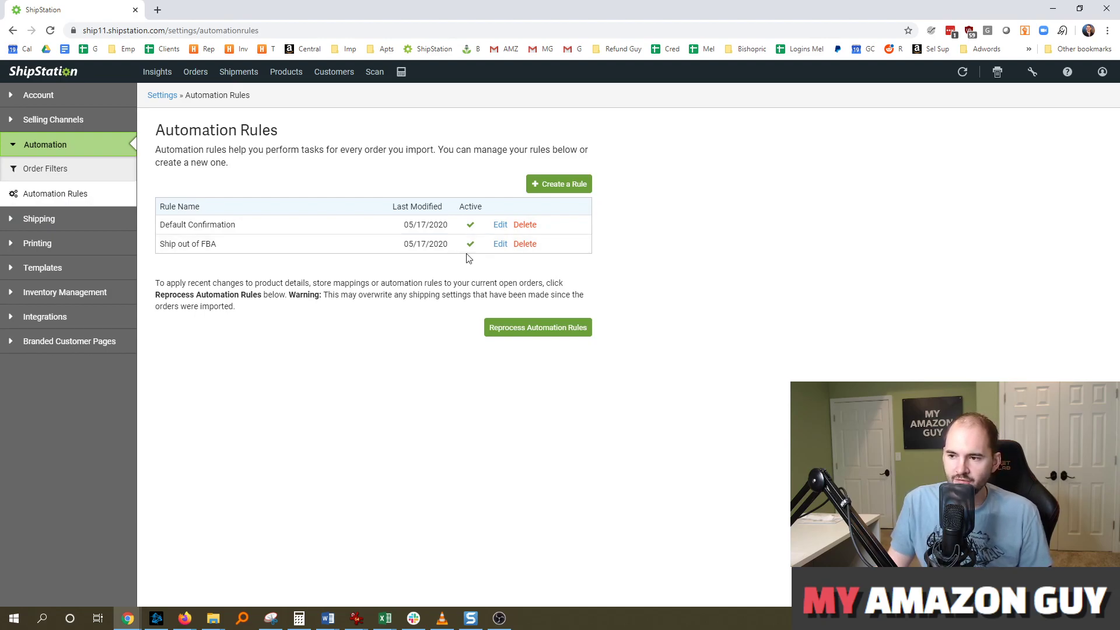
Review the order scope and Set Fulfillment Provider action of the "Ship out of FBA" rule, and close it without changes.
click(502, 250)
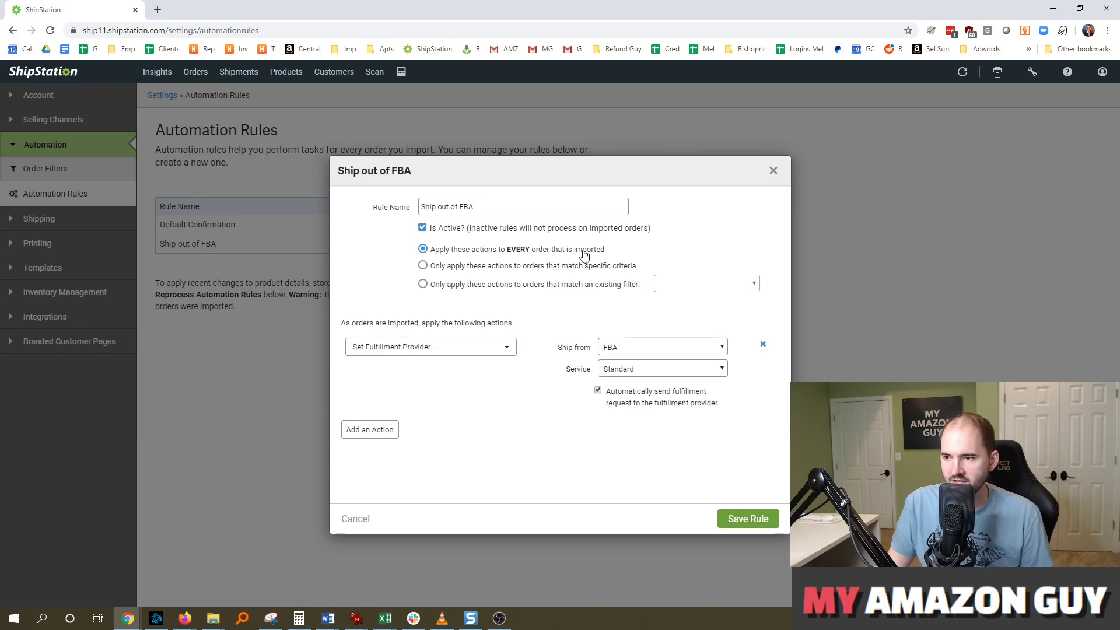
click(411, 349)
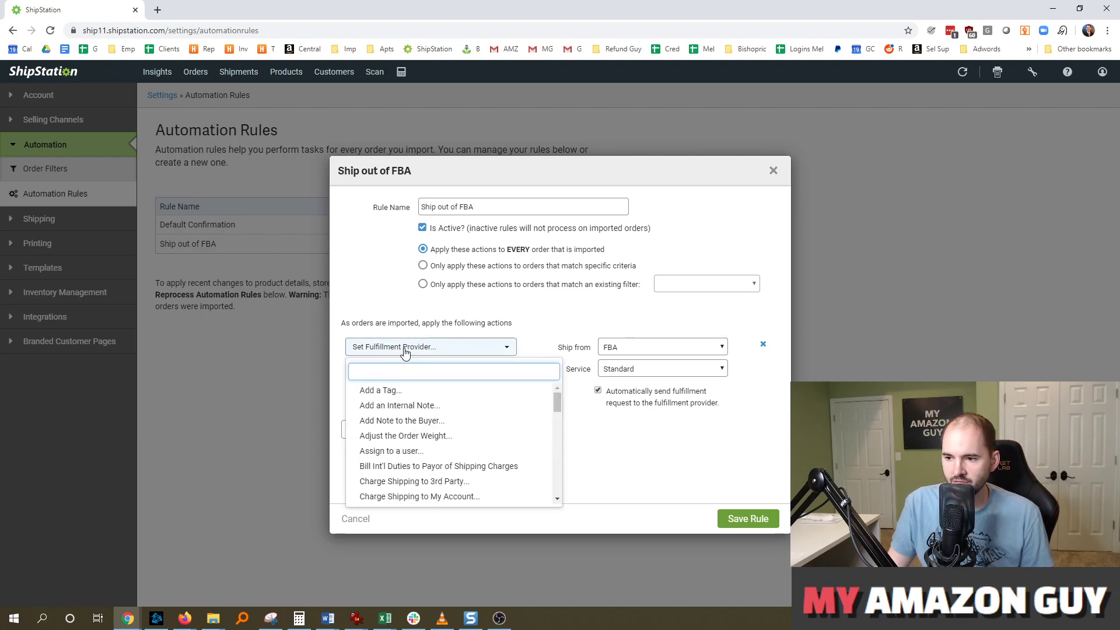
click(406, 352)
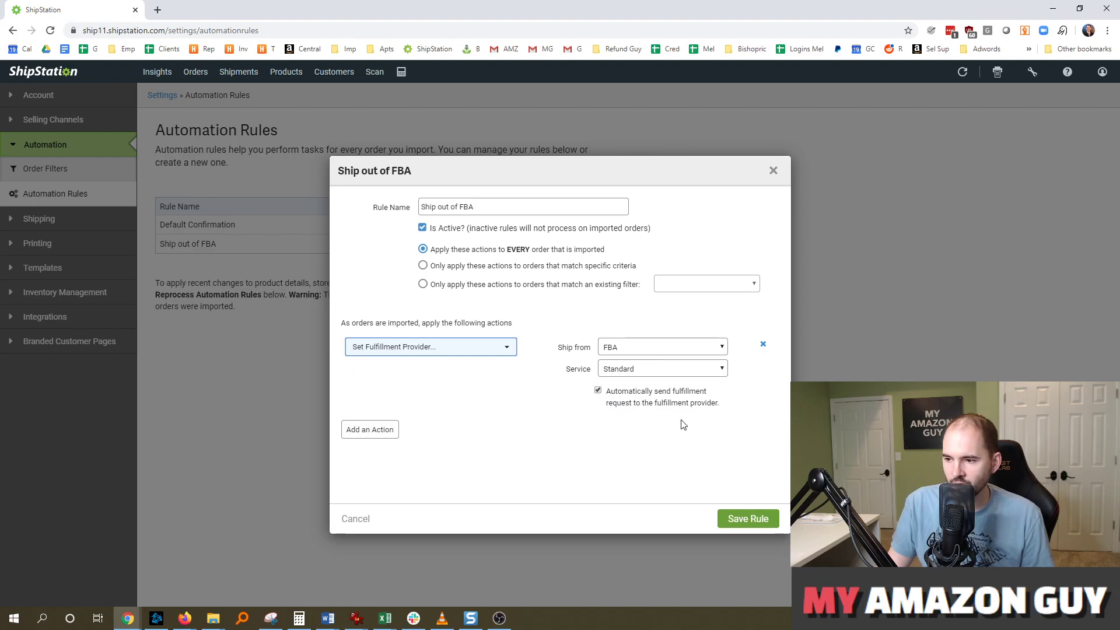
click(774, 171)
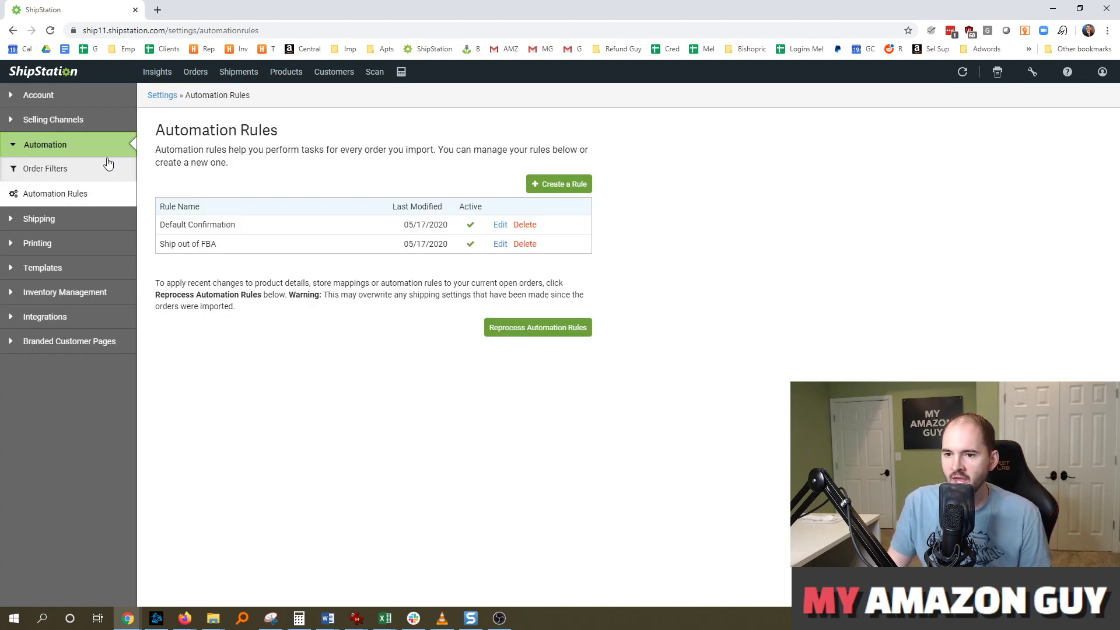
Expand the Shipping settings and view the update status of the active stores.
mouse_move(978, 75)
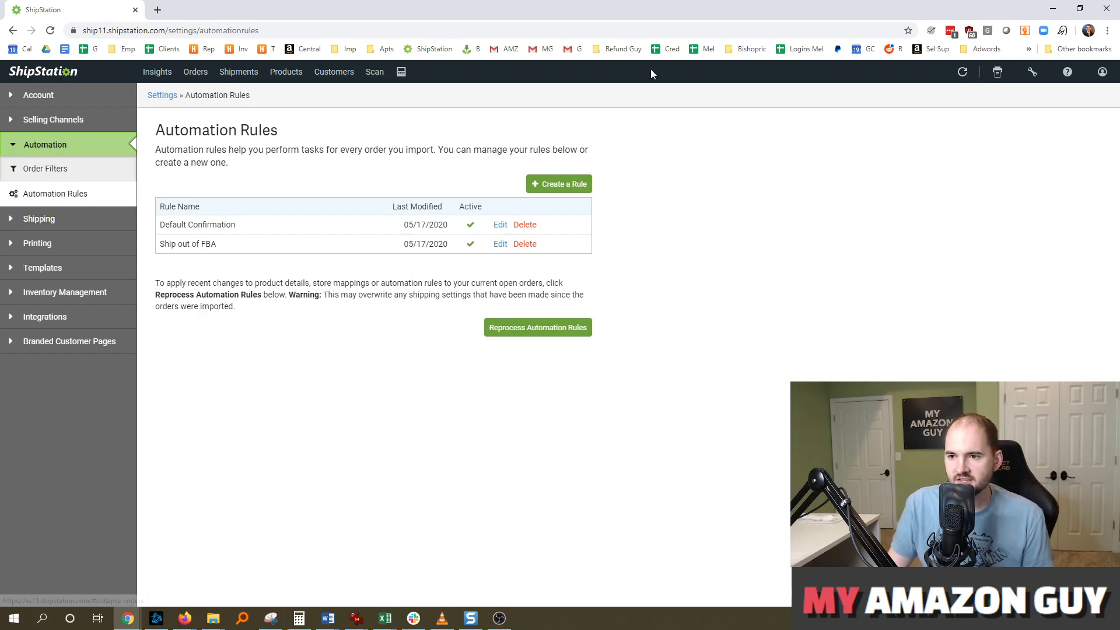
click(69, 220)
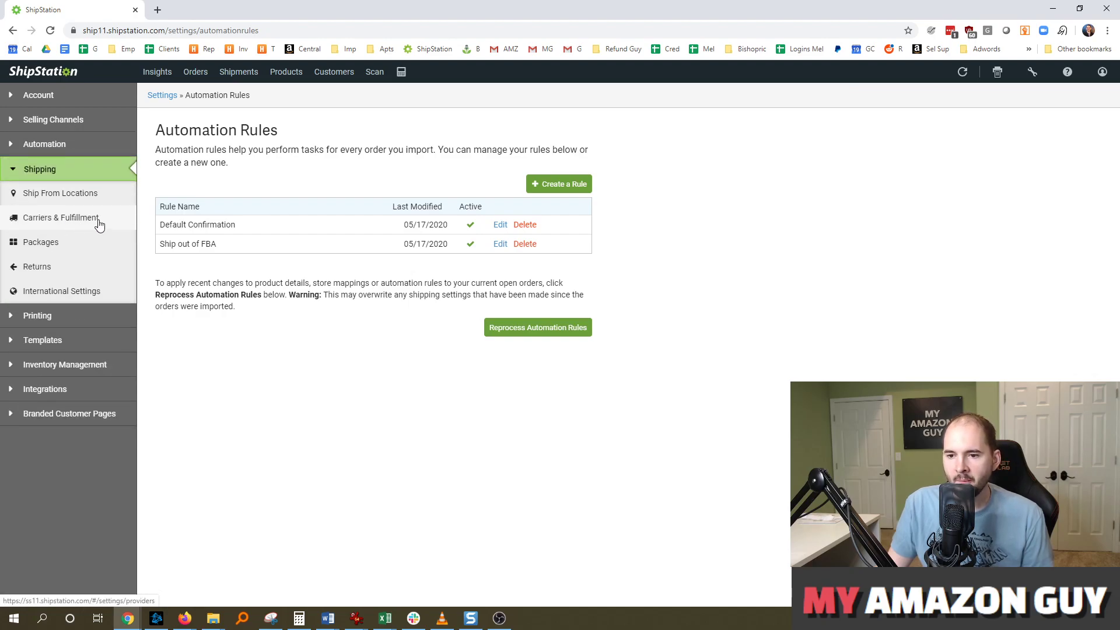
click(963, 72)
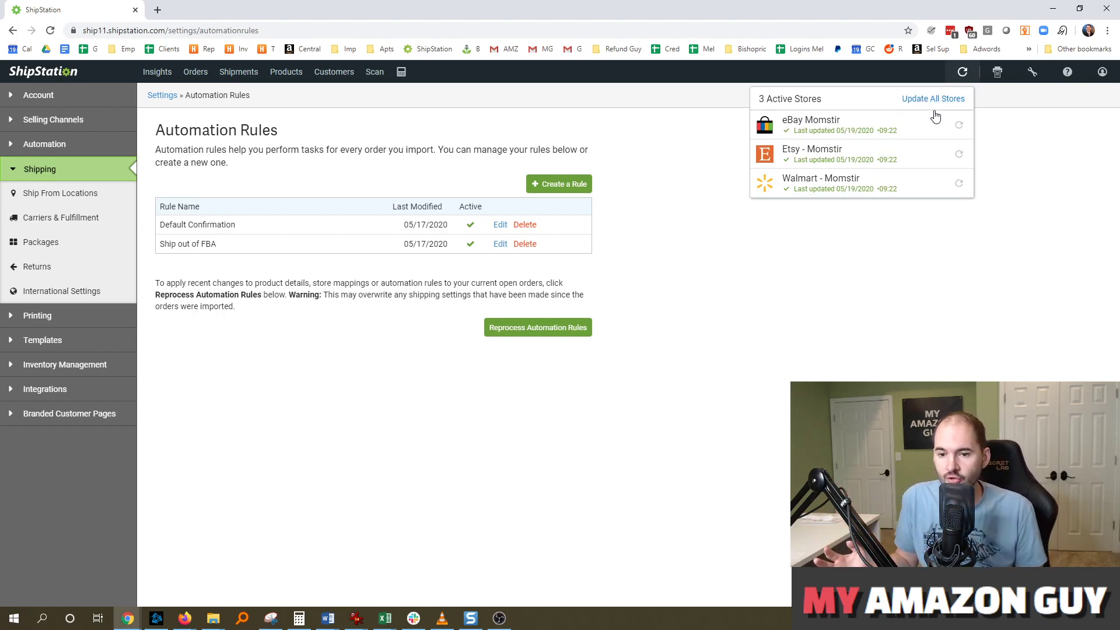
click(646, 139)
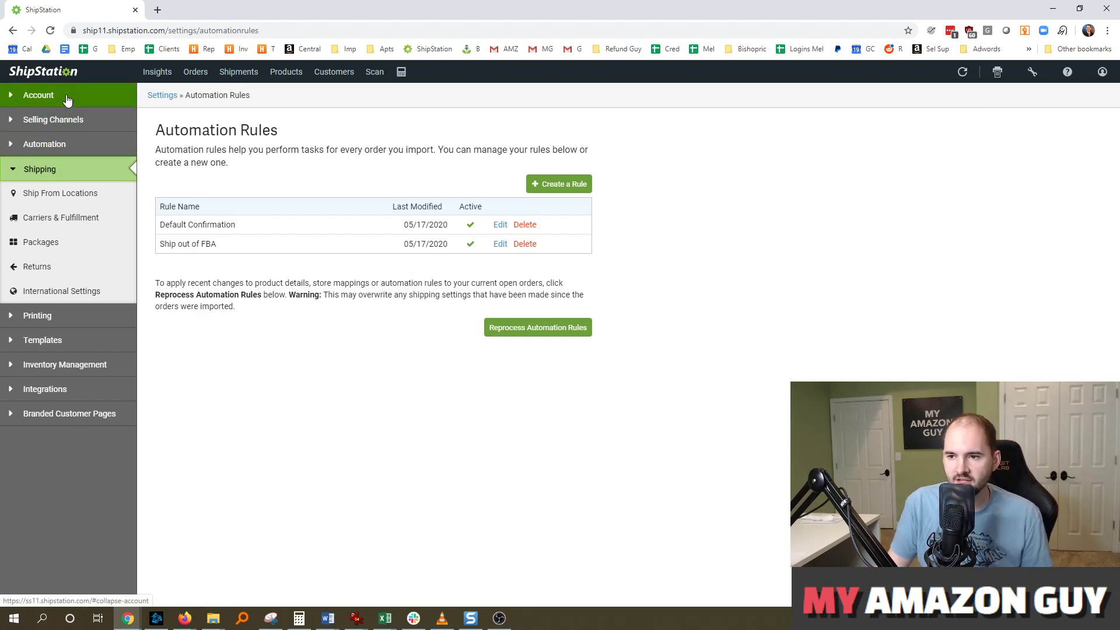
Review the Pending Fulfillment and Shipped orders, and return to the Awaiting Shipment orders.
click(195, 71)
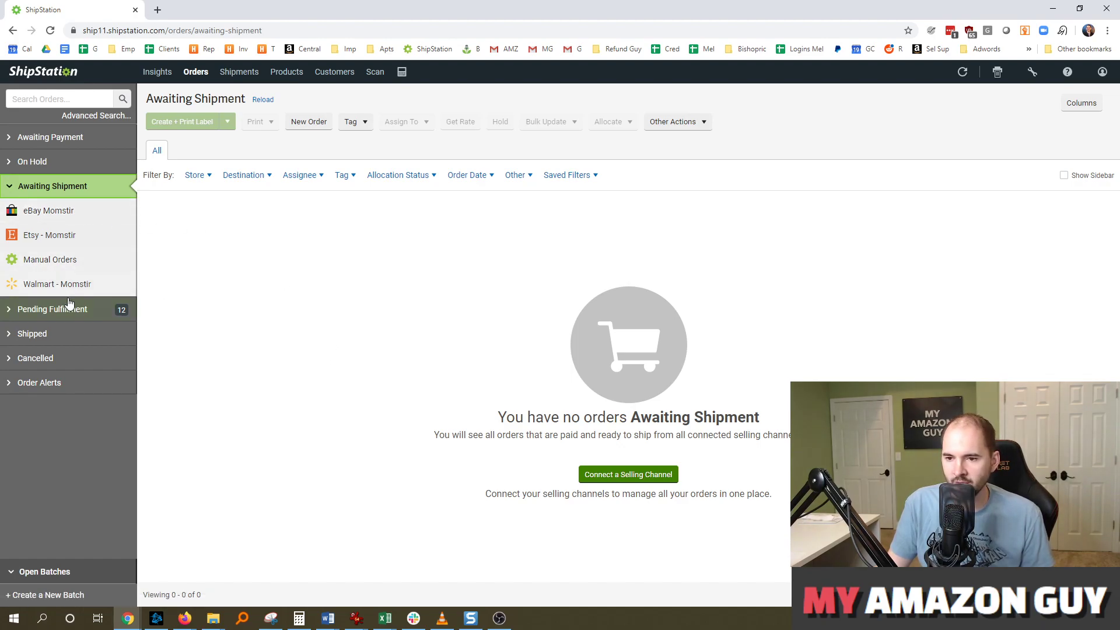
click(53, 310)
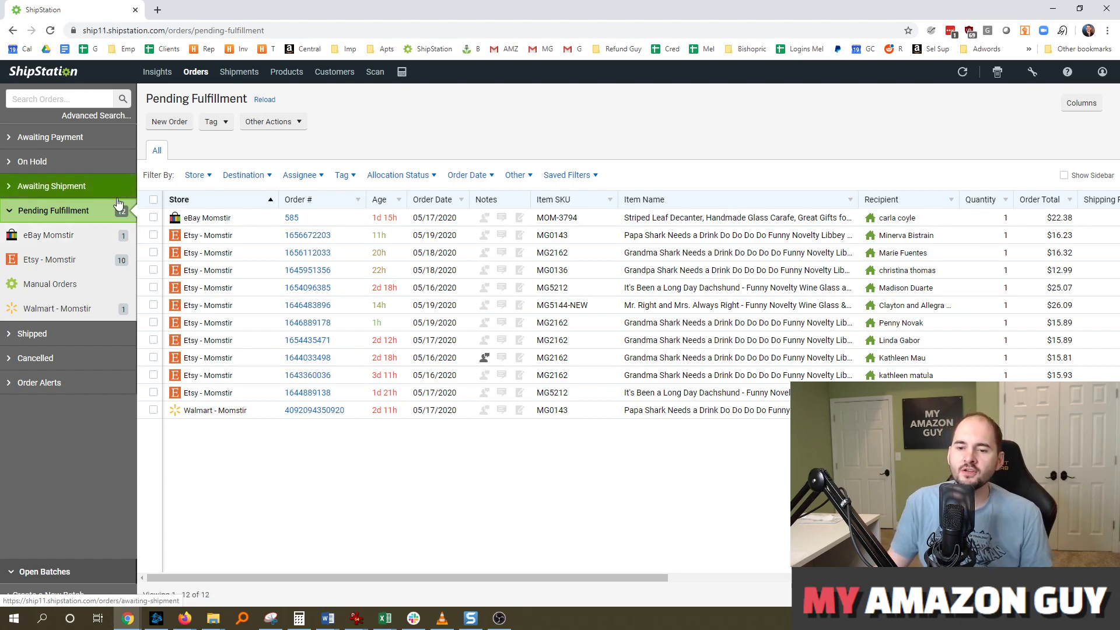
click(30, 334)
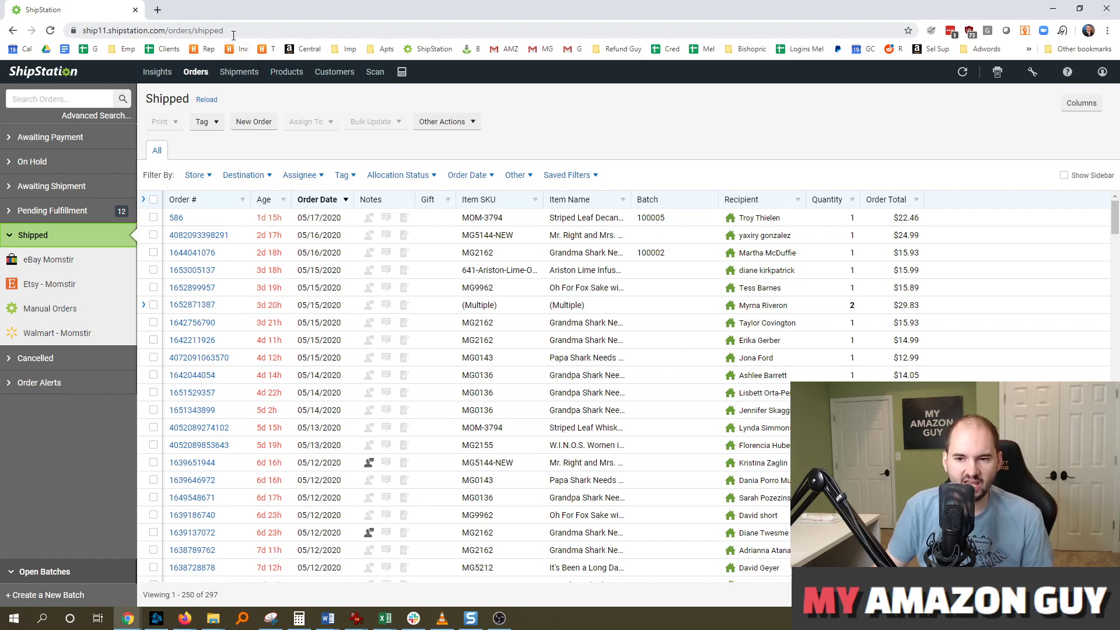
click(60, 185)
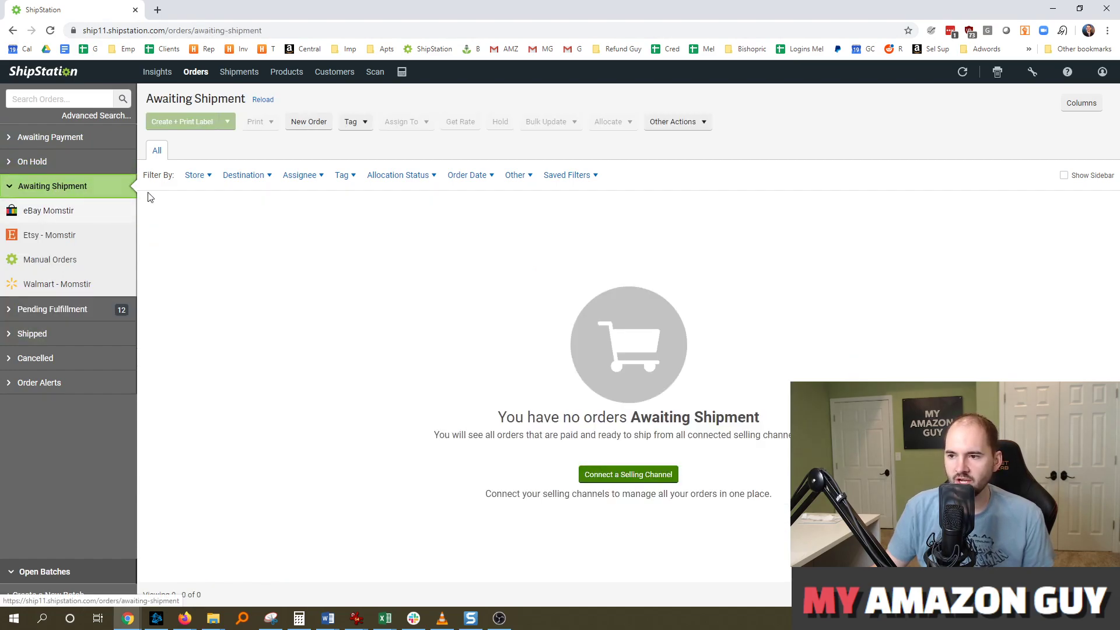
click(963, 71)
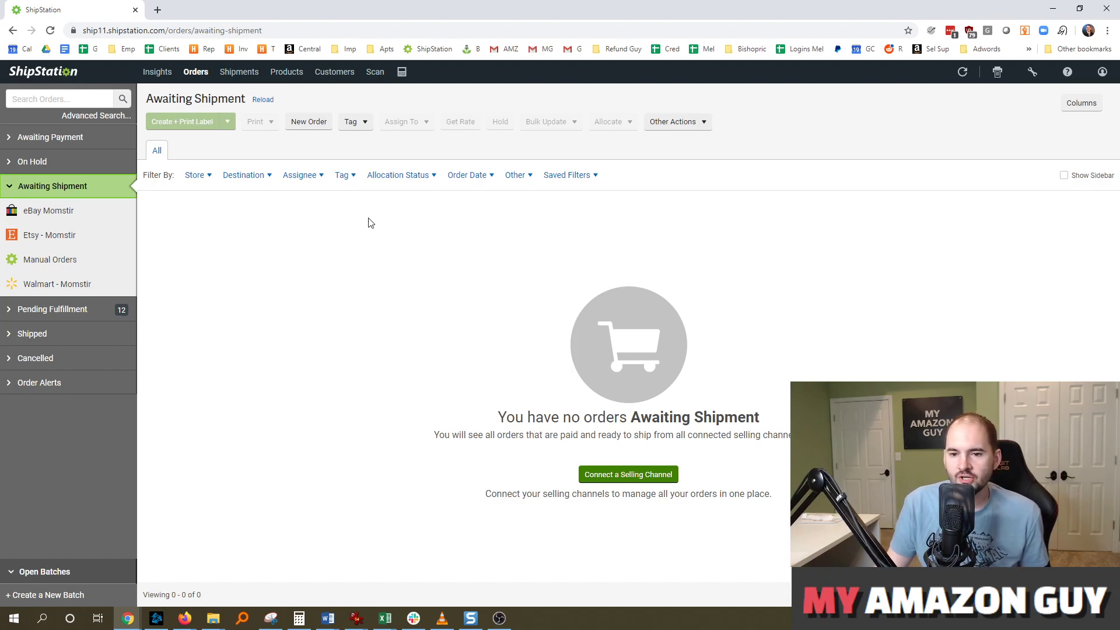
click(965, 71)
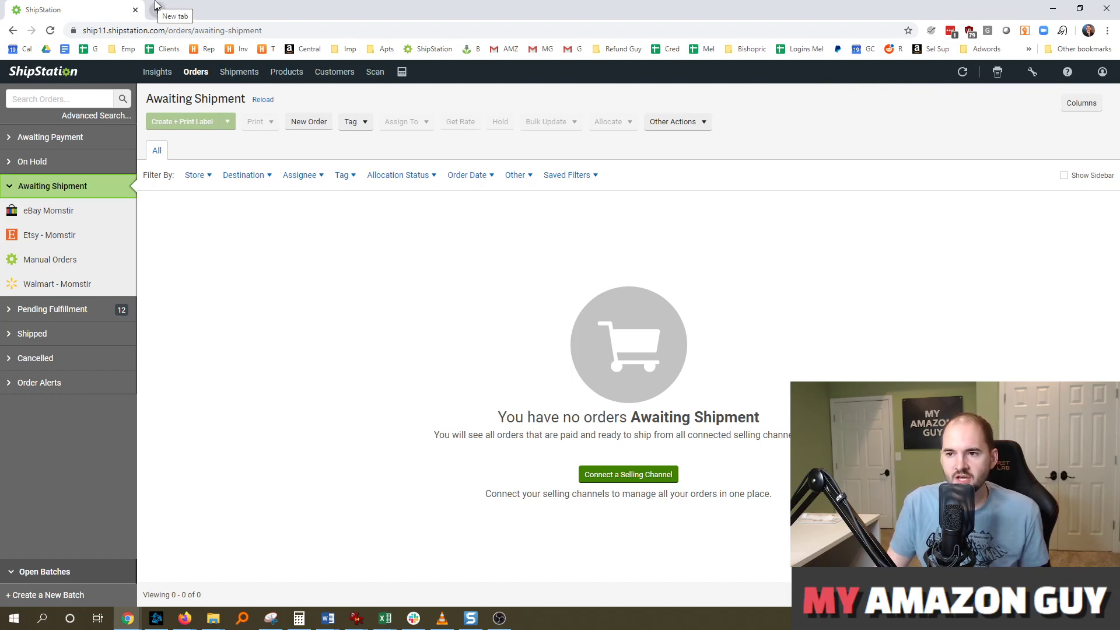
Search the web for "ship station pricing" in a new browser tab.
right_click(42, 69)
click(82, 78)
click(205, 7)
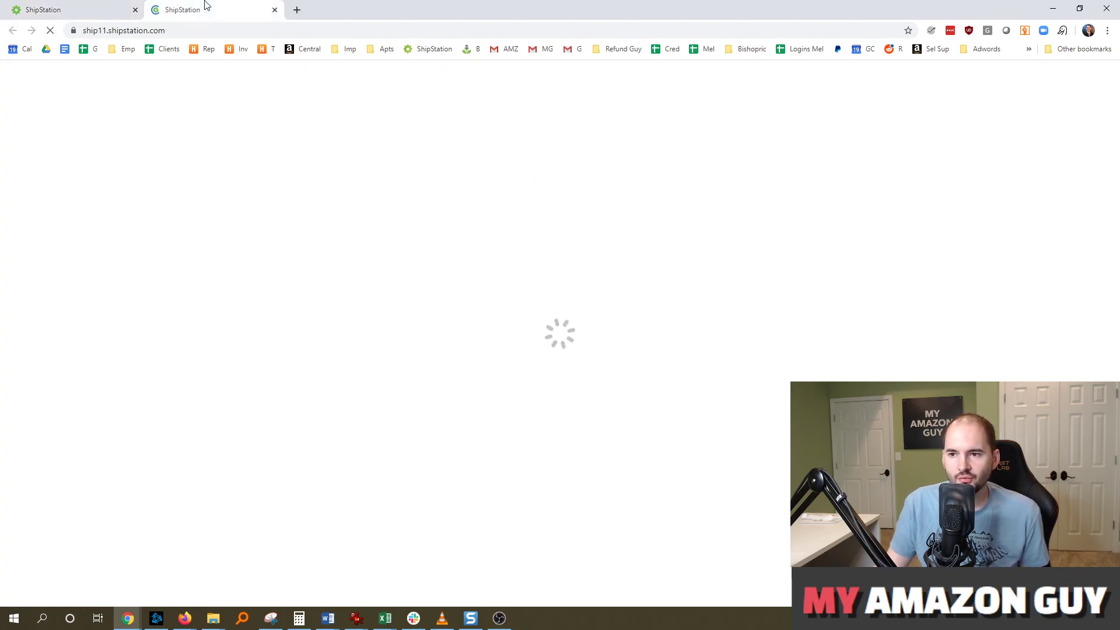
click(224, 31)
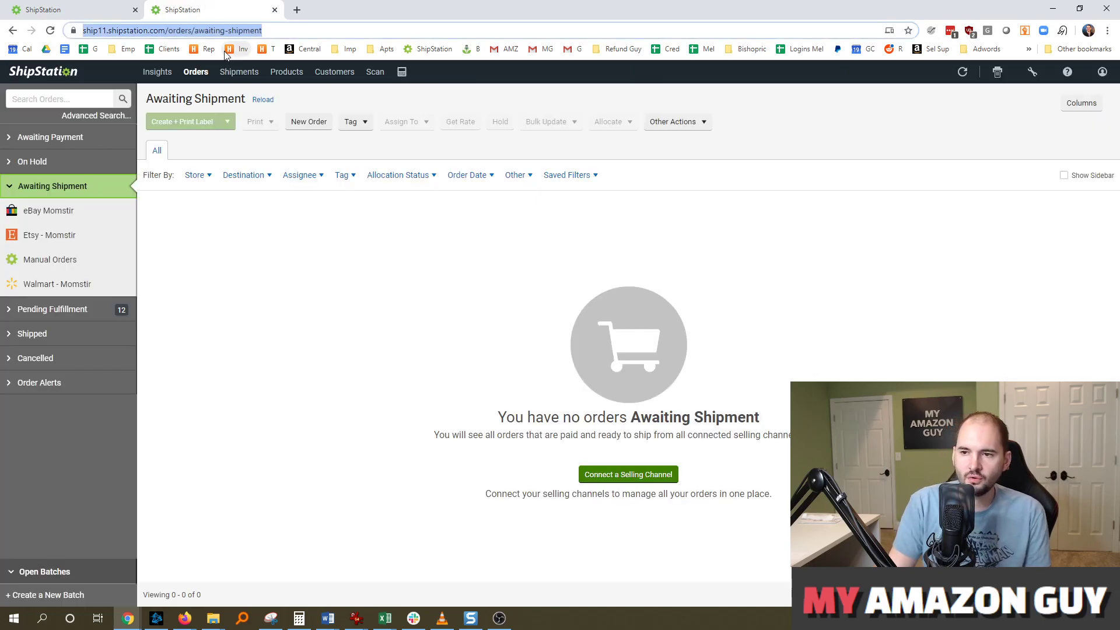
text(ship station pricing)
key(Return)
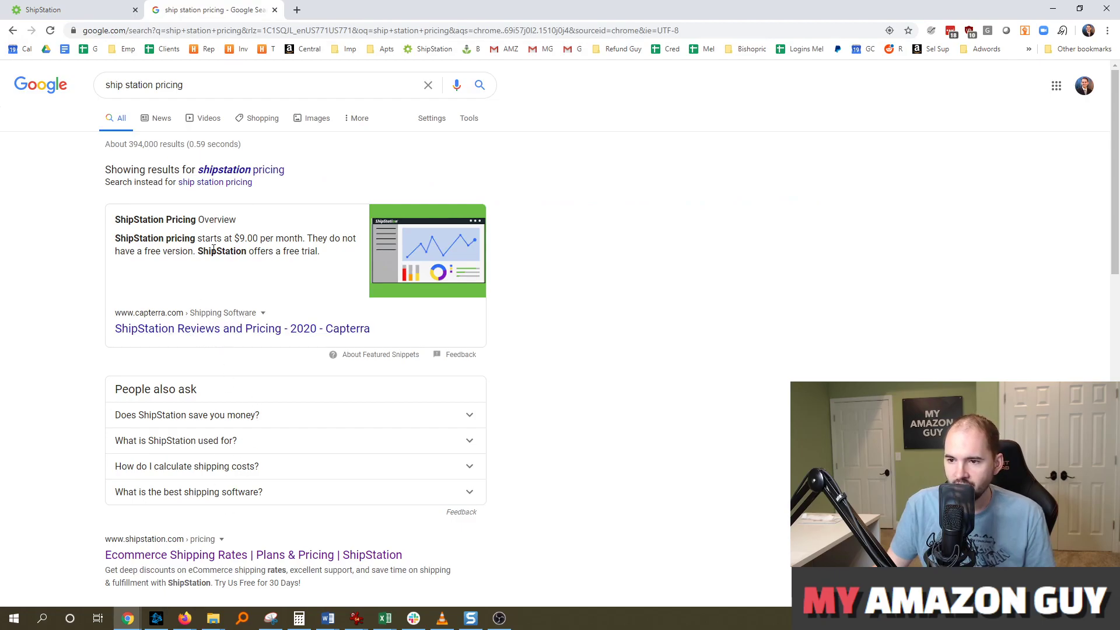
Open ShipStation's official Plans & Pricing page from the search results and examine the Bronze plan's monthly shipment limit.
scroll(213, 250, down, 3)
click(254, 379)
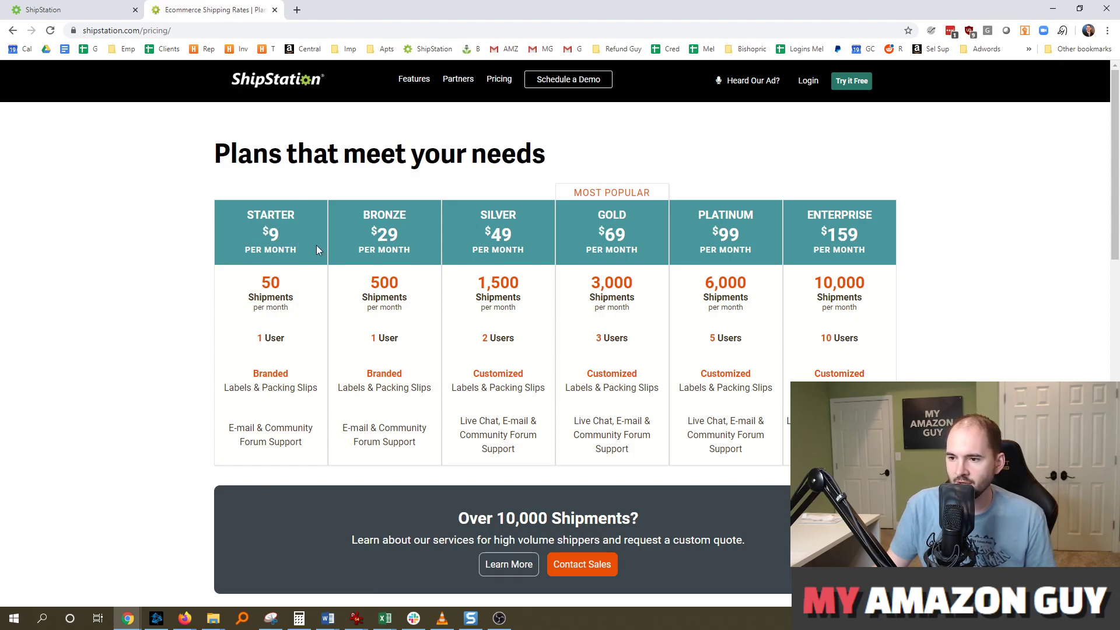
drag(376, 287, 397, 245)
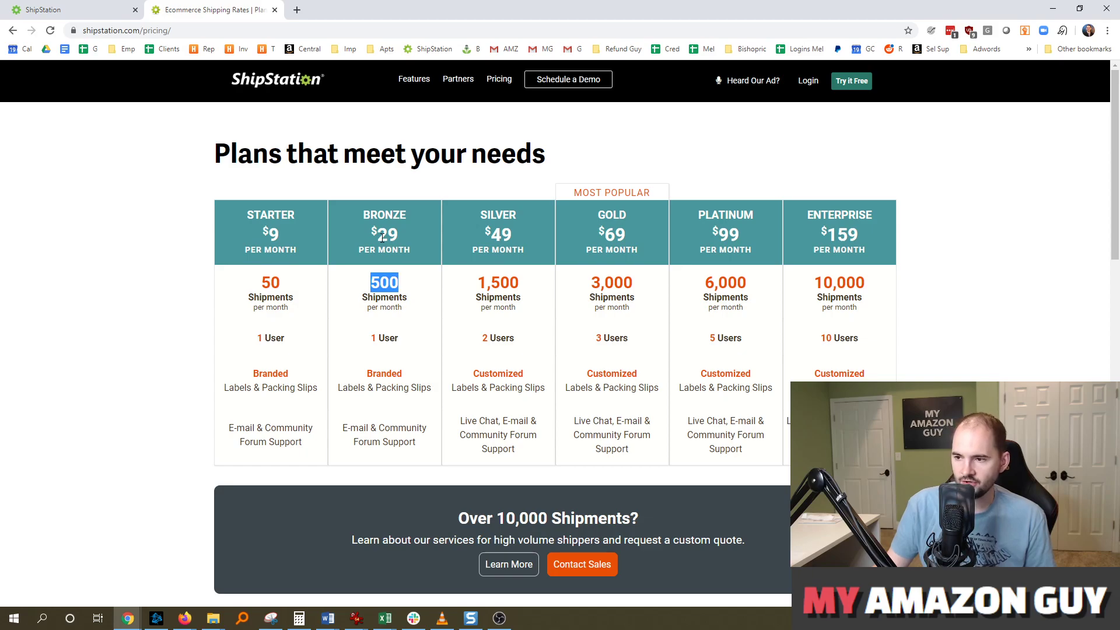
click(1012, 324)
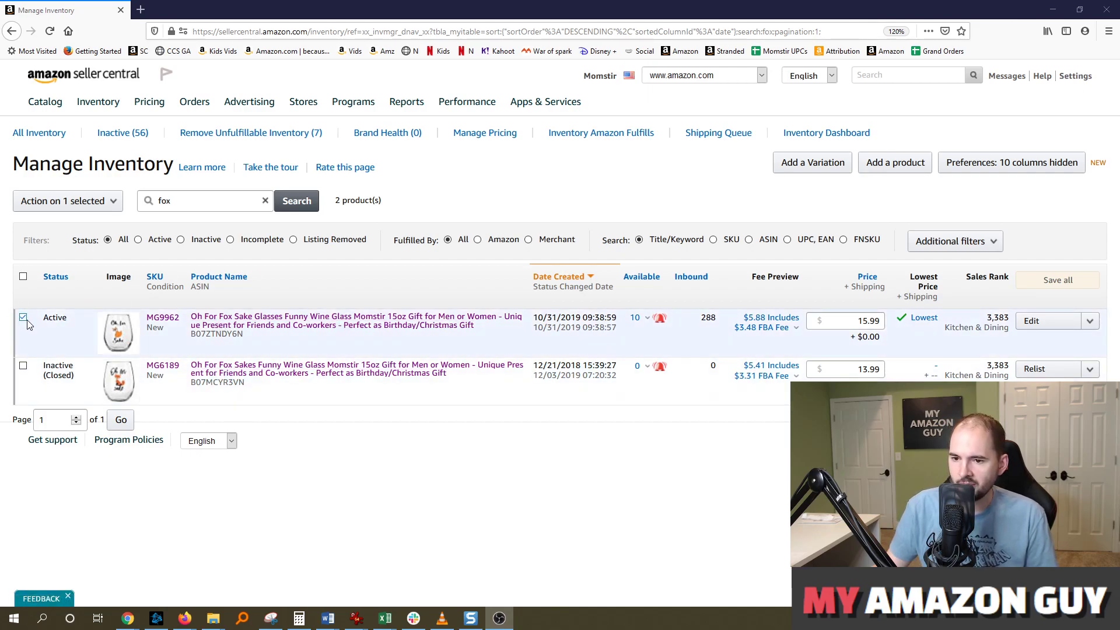
In Amazon Seller Central, open a Multi-Channel Fulfillment order form for SKU MG9962 and review its required fields.
click(1096, 328)
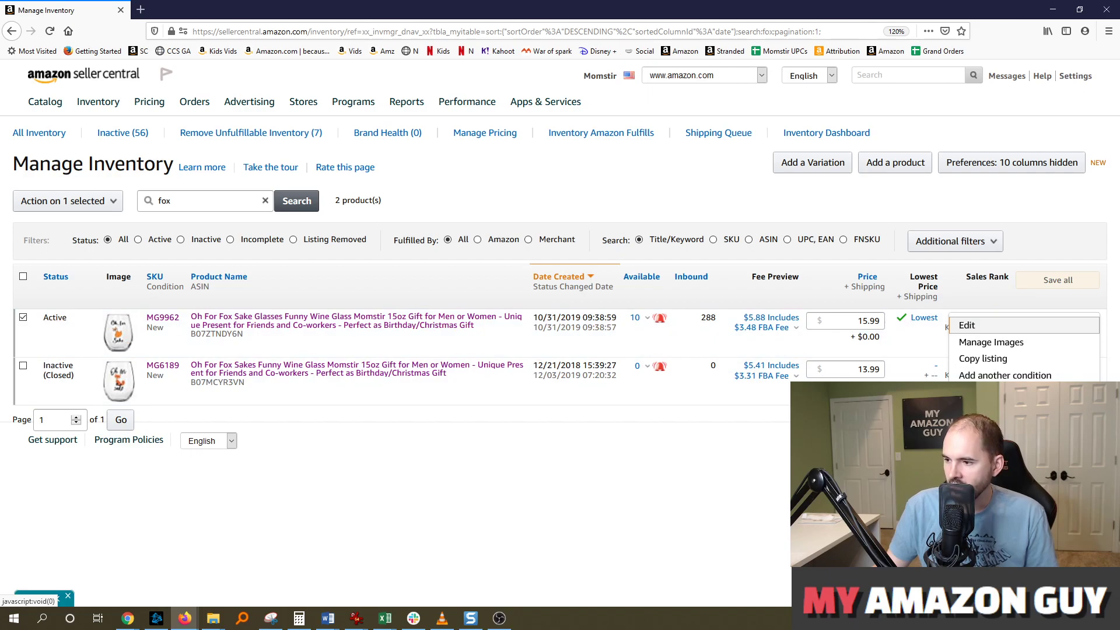
click(1003, 460)
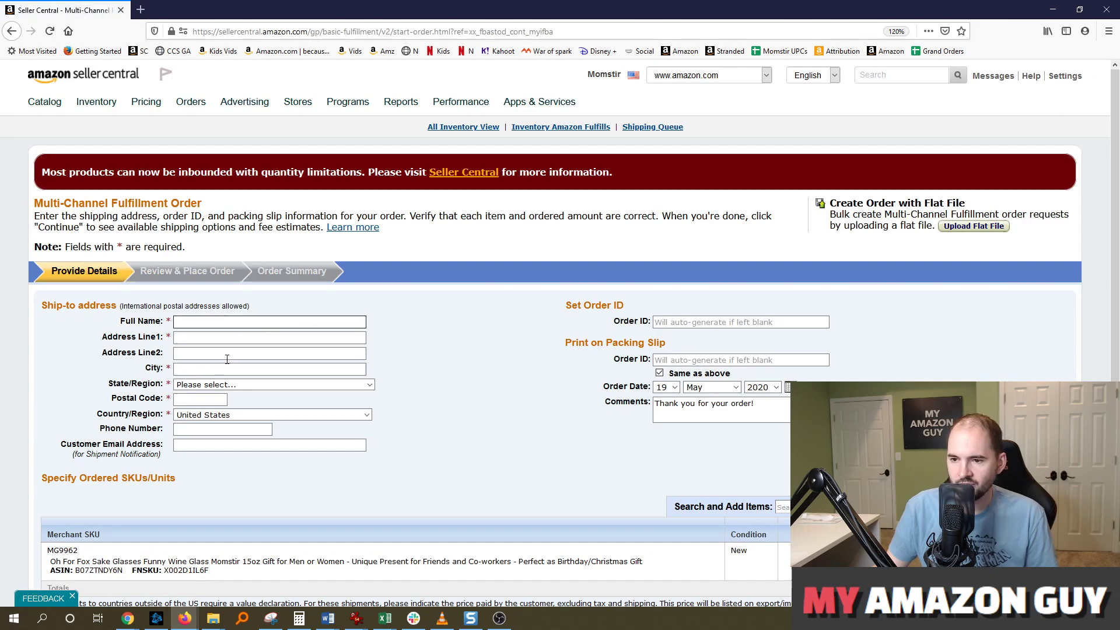
scroll(350, 350, down, 2)
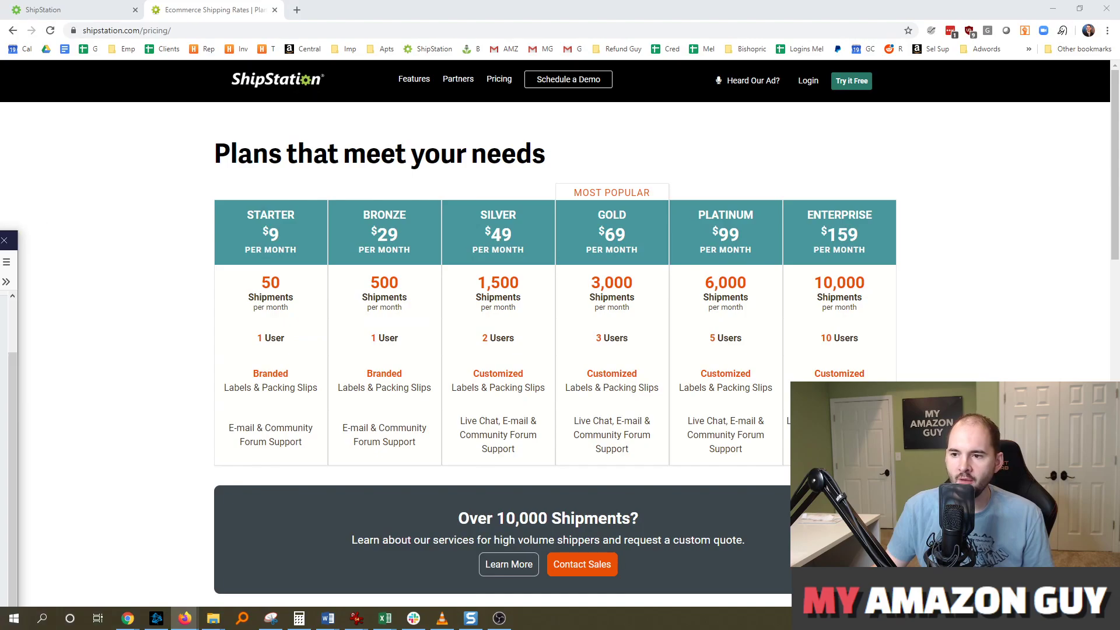
Switch back to ShipStation, open the eBay Momstir order in Pending Fulfillment, and check its shipment's total cost.
click(81, 10)
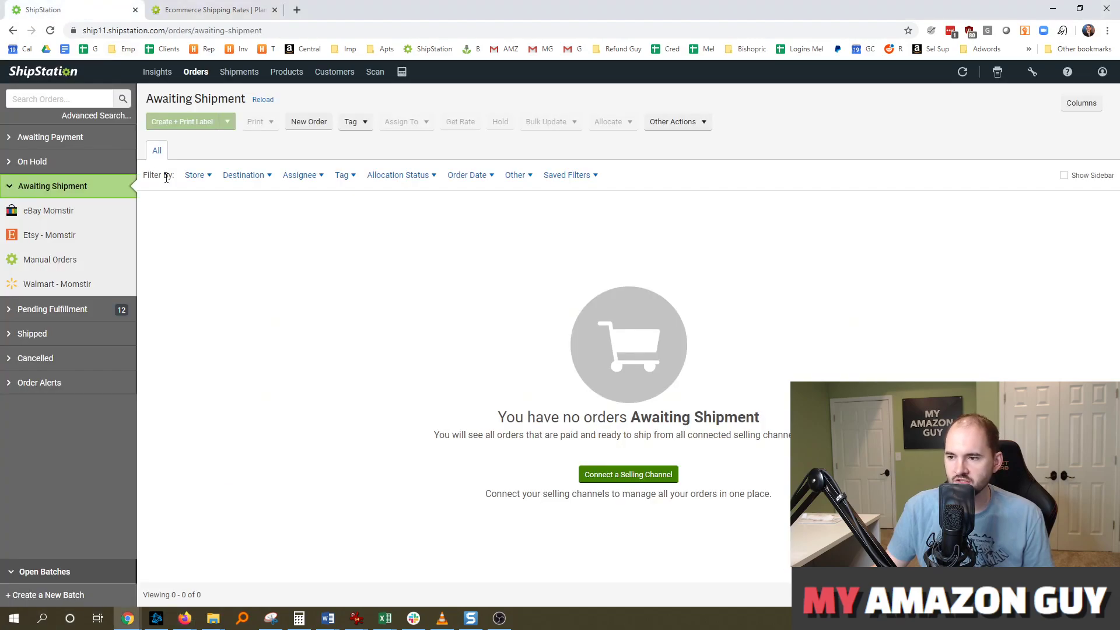
click(61, 310)
click(292, 217)
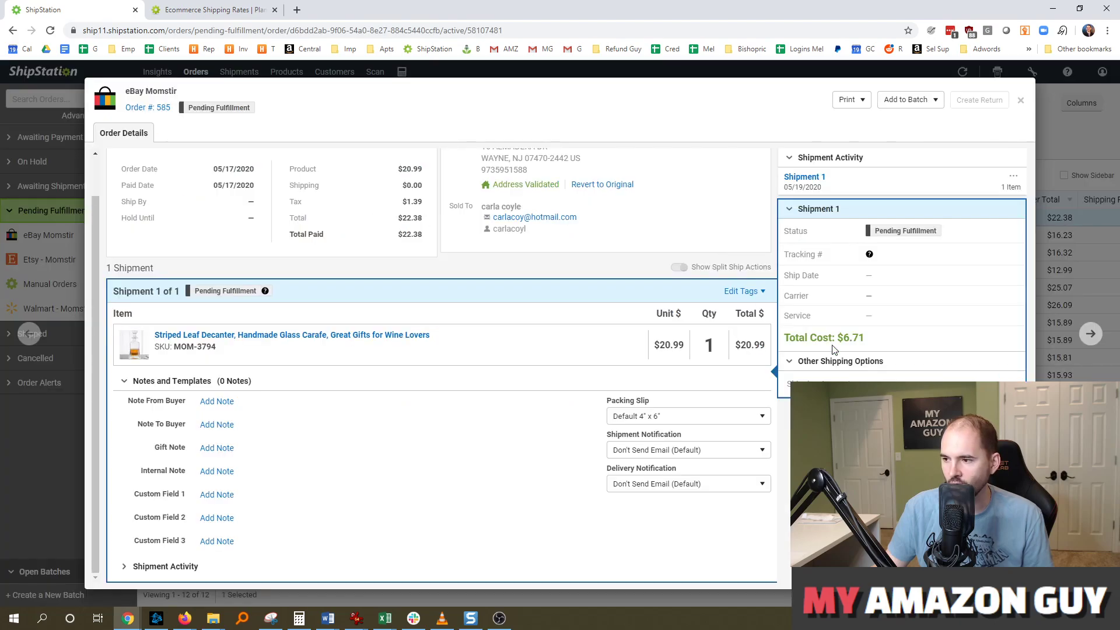
drag(844, 338, 866, 338)
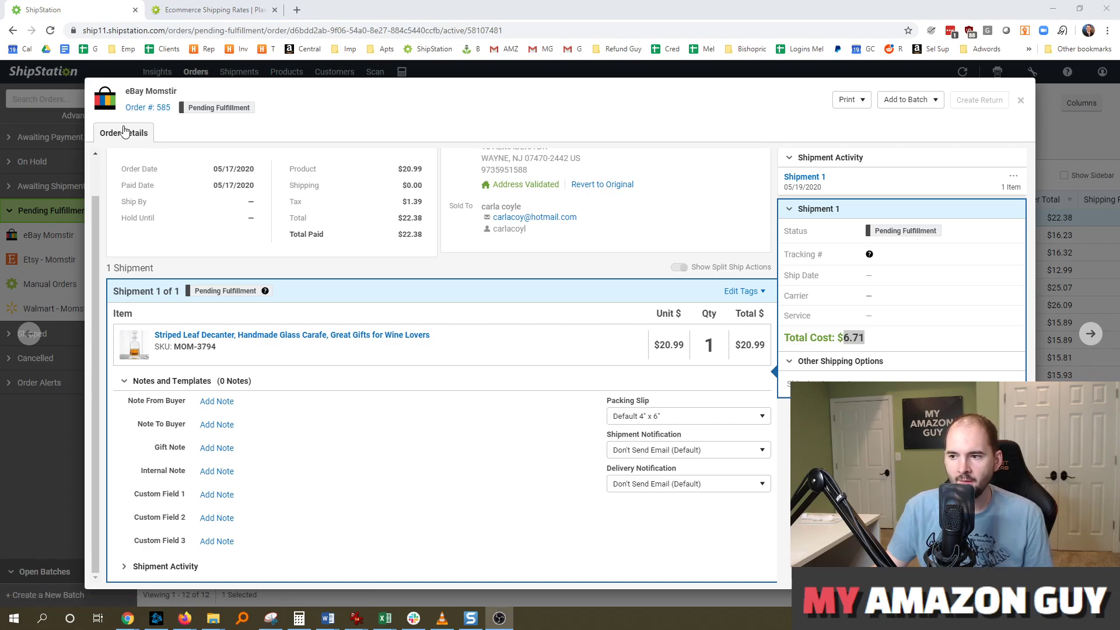
Switch to the Manage Orders page in Amazon Seller Central and review the Non-Amazon sales channel orders.
click(55, 195)
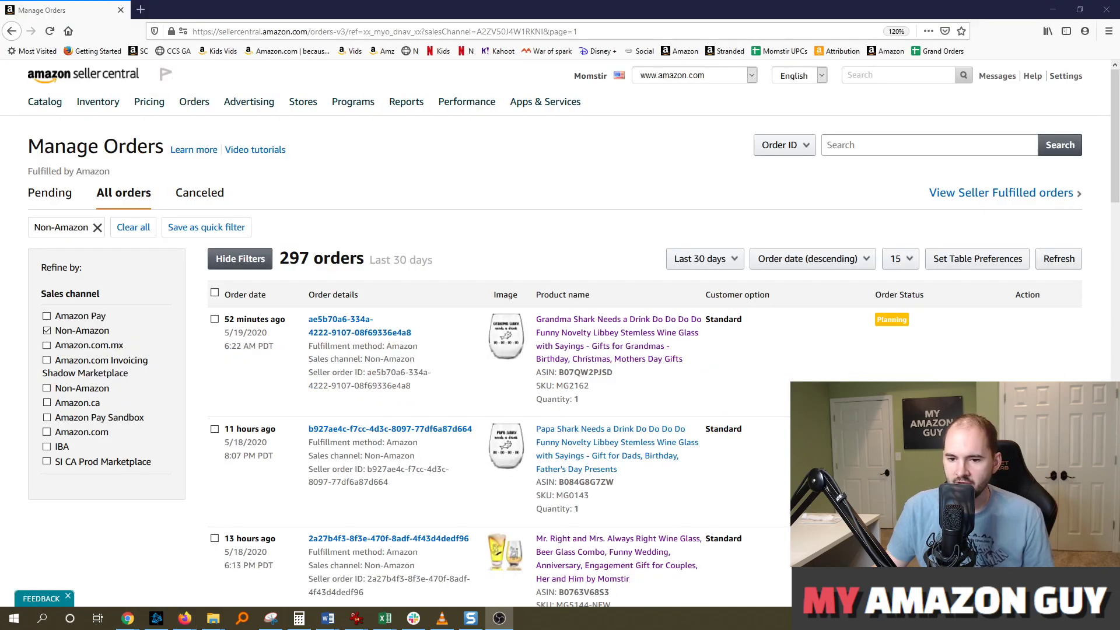
click(542, 157)
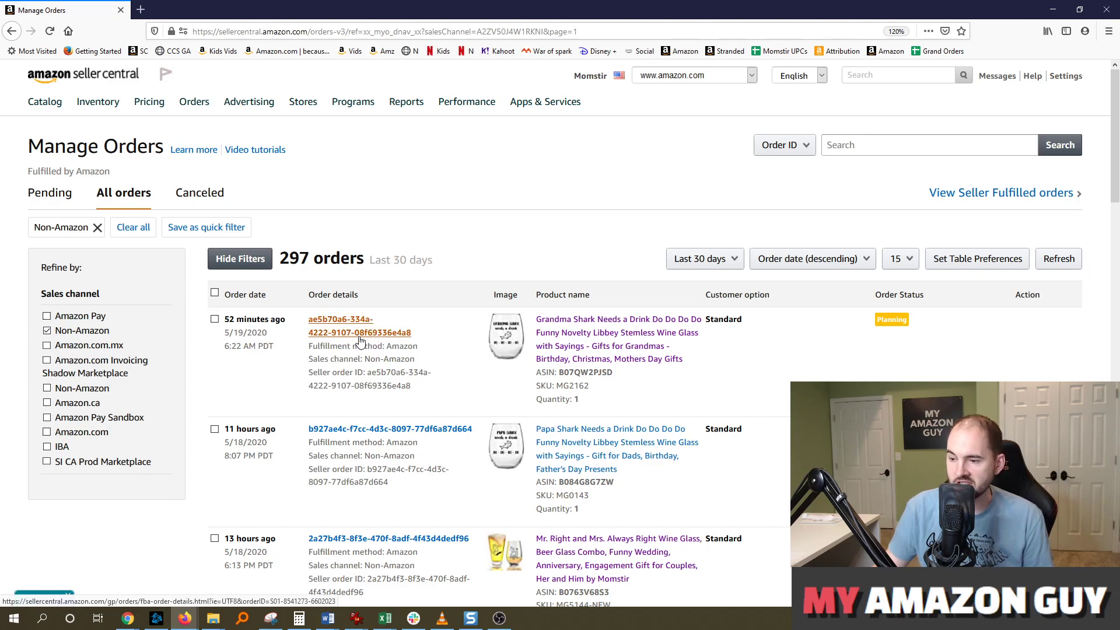
Move the Amazon Seller Central window off the screen to view ShipStation's Pending Fulfillment orders.
drag(451, 9, 0, 256)
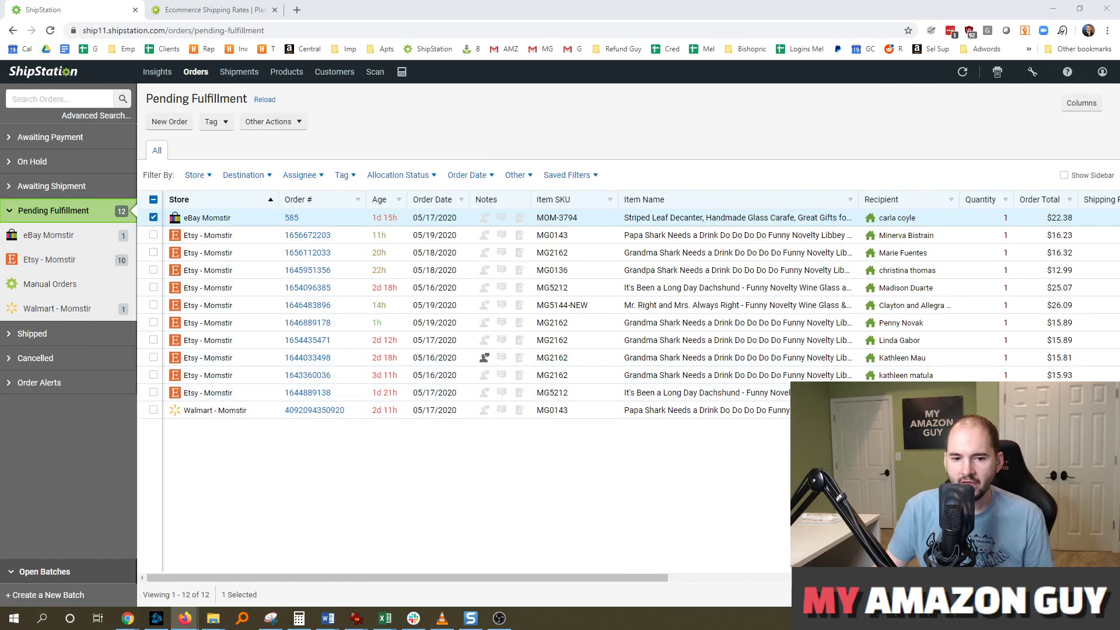
drag(0, 187, 385, 156)
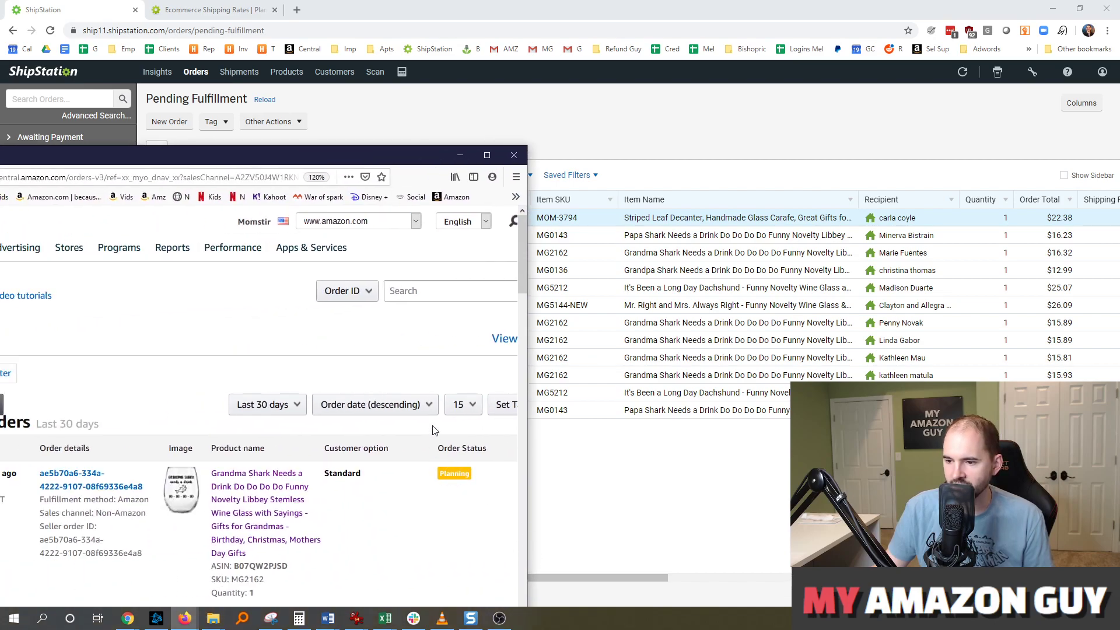
drag(292, 168, 0, 161)
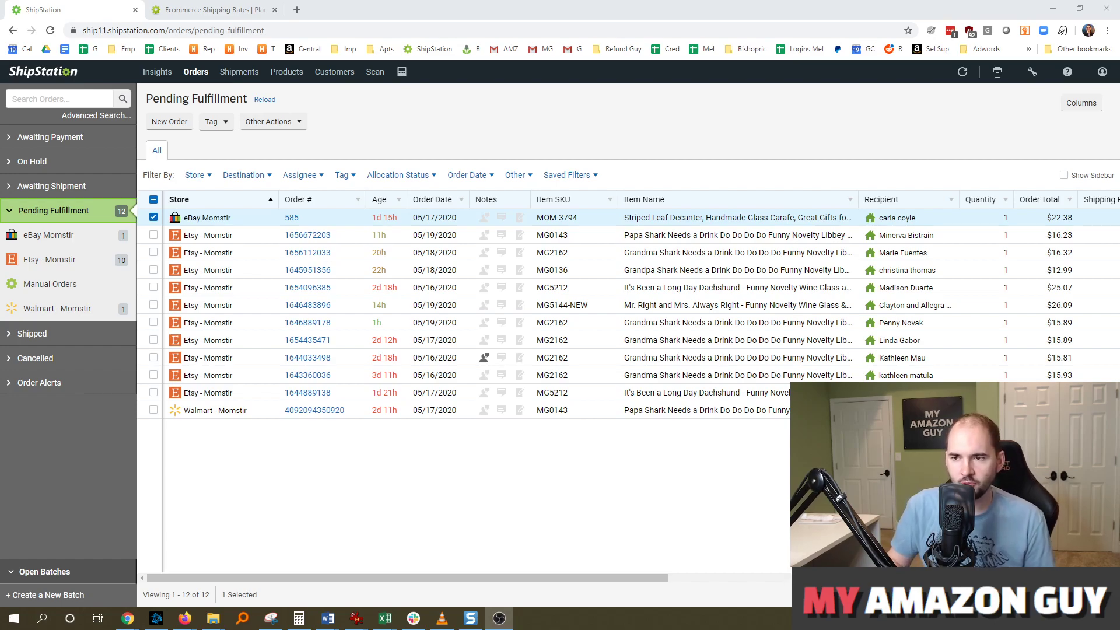
Open myamazonguy.com in a new browser tab and go to its Marketplace Launch: Walmart/Etsy/eBay service page.
click(297, 8)
text(my)
key(Return)
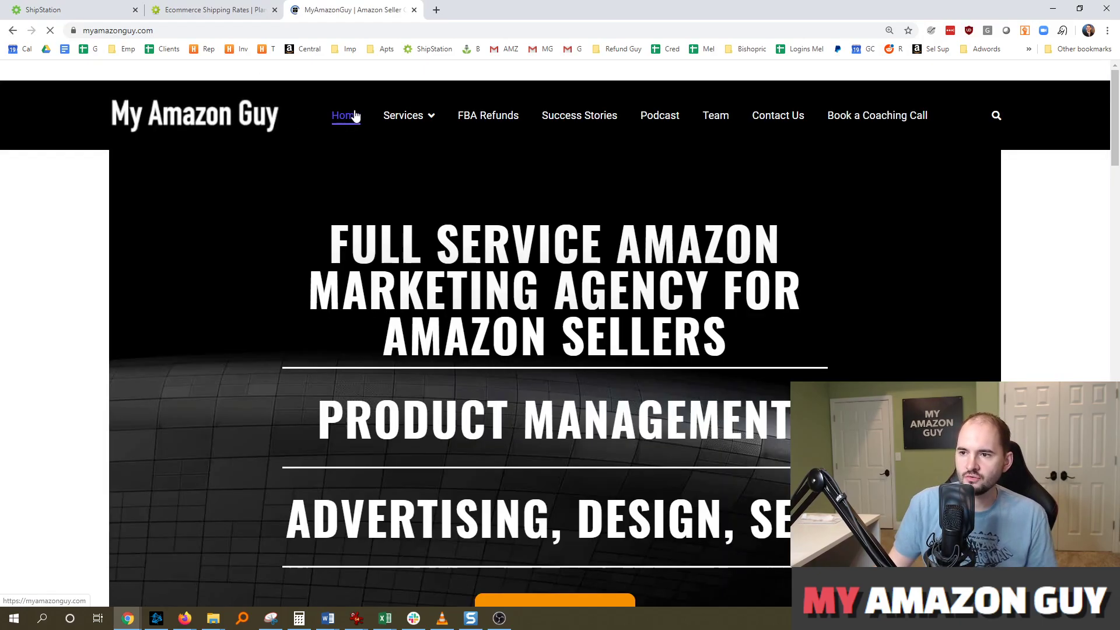
mouse_move(412, 115)
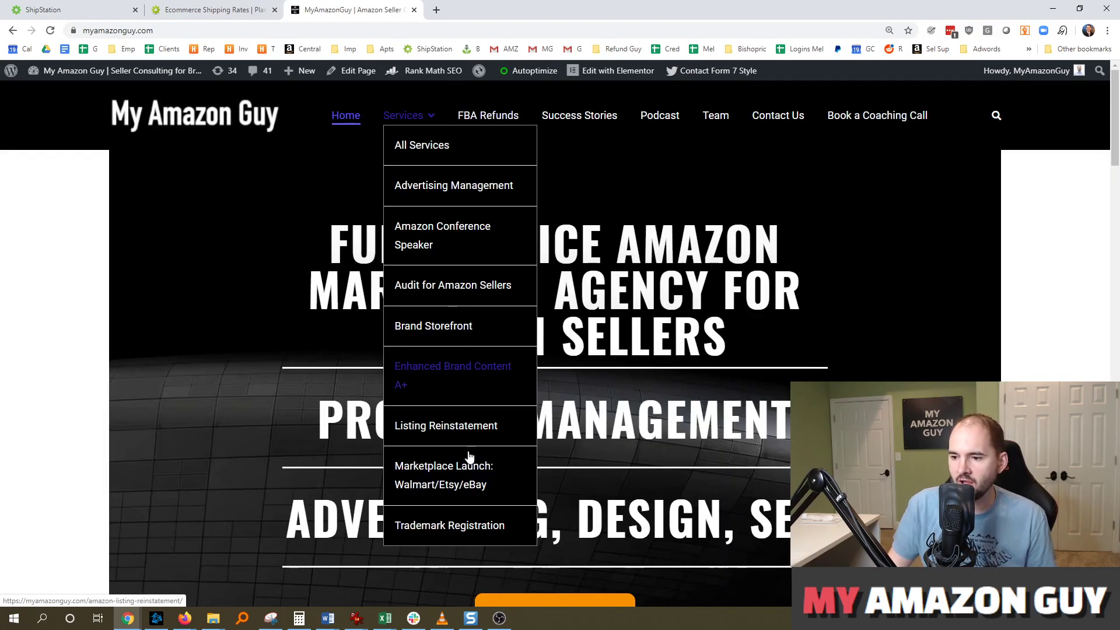
click(478, 481)
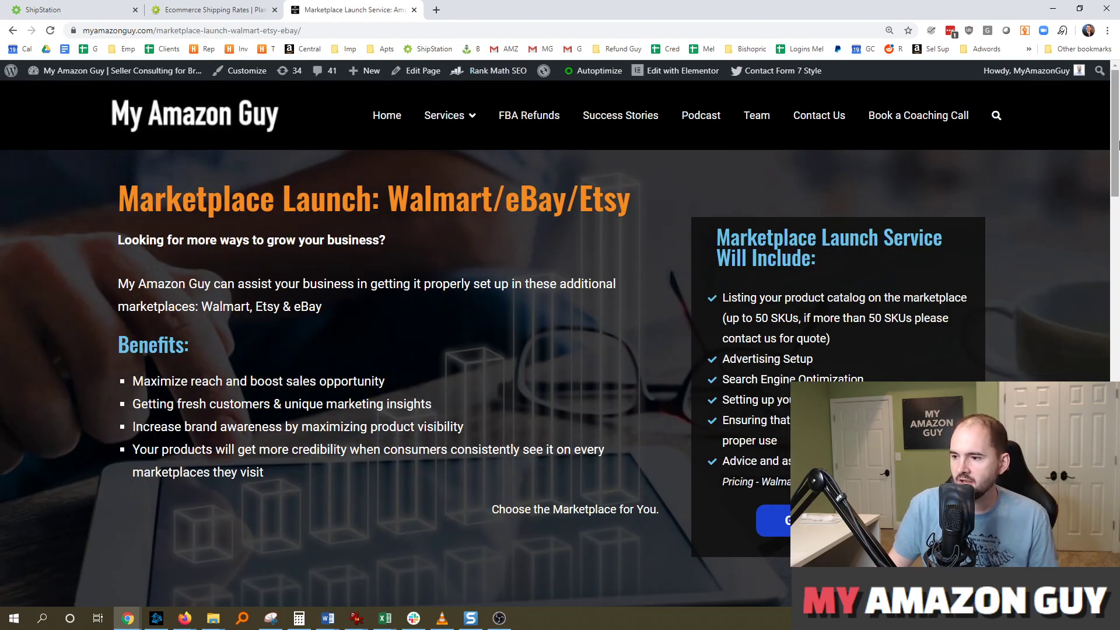
Review the benefits and included services on the Marketplace Launch page and its entry in the site's list of services.
scroll(1118, 135, down, 1)
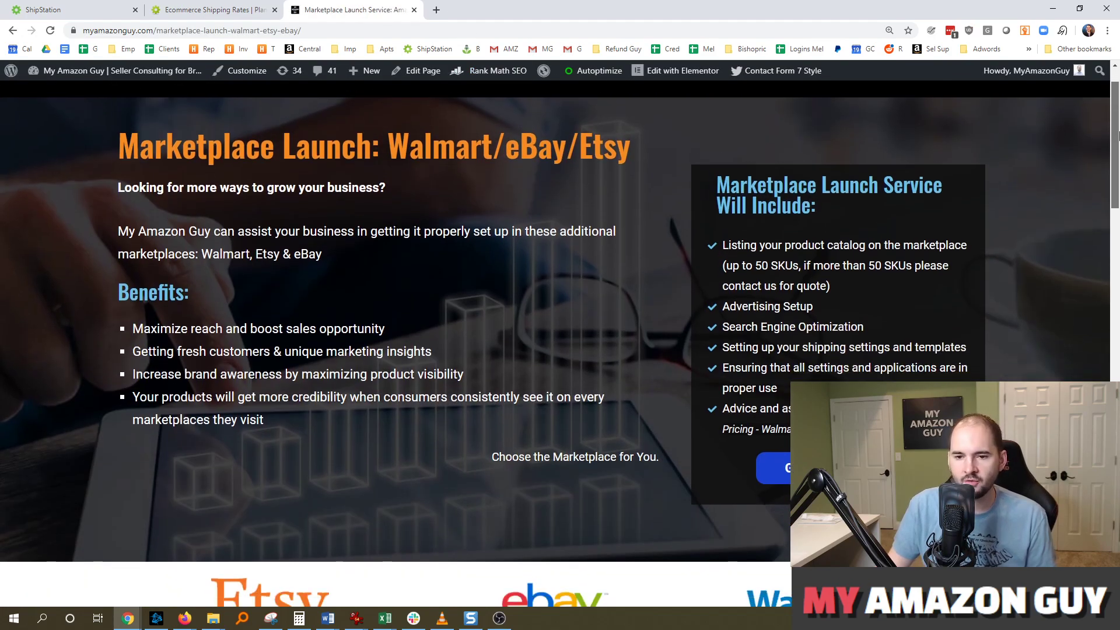
drag(1119, 135, 1119, 125)
mouse_move(465, 107)
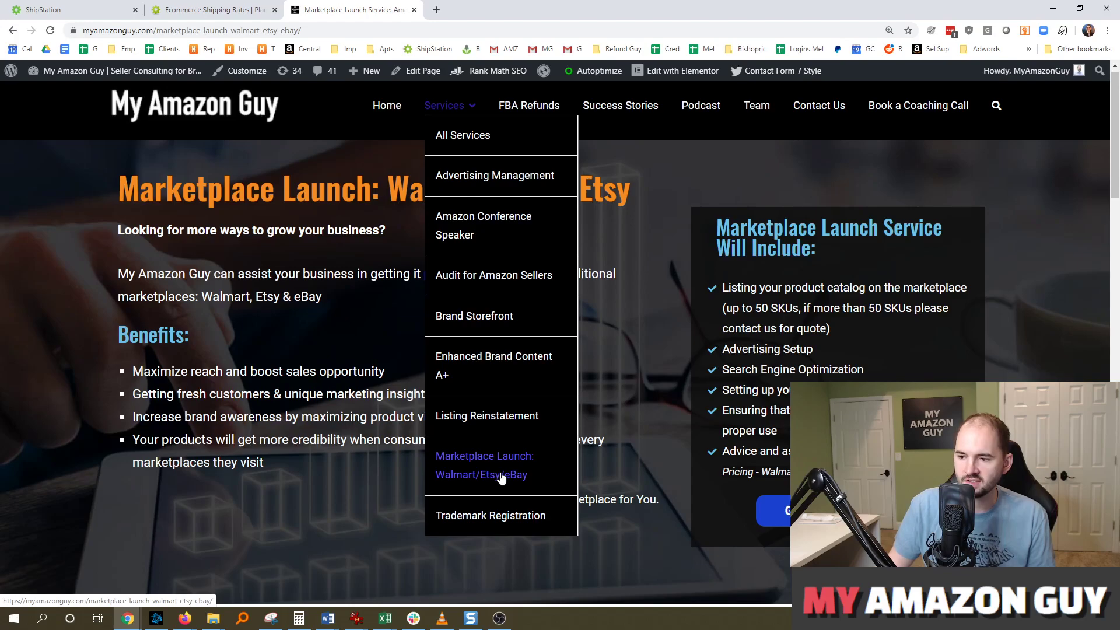
mouse_move(1119, 149)
mouse_down()
mouse_move(1118, 497)
mouse_move(1119, 149)
mouse_up()
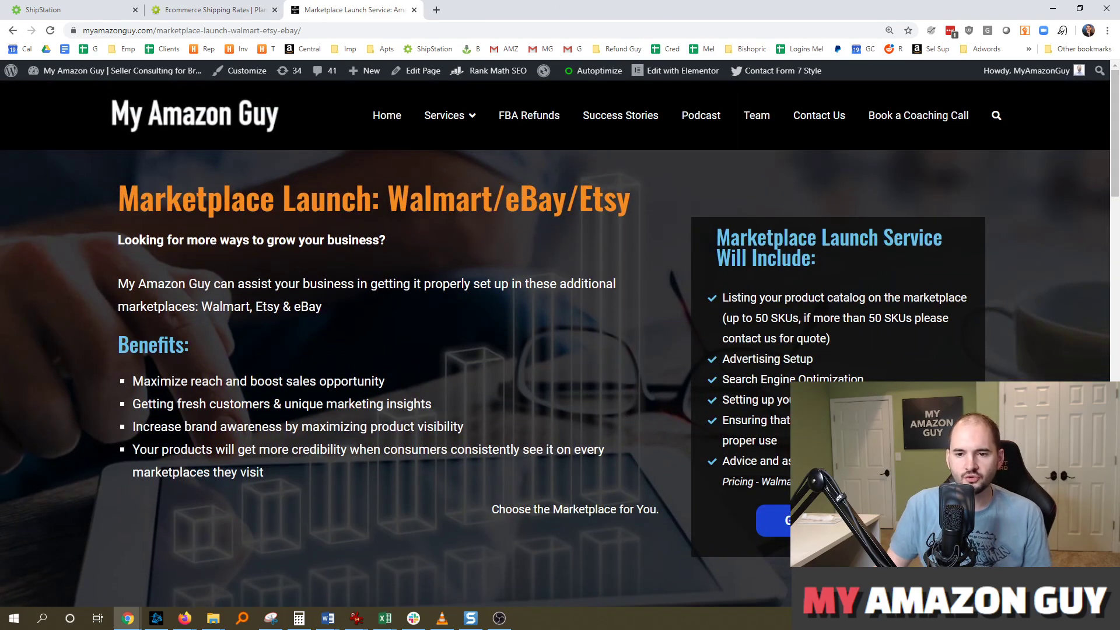
key(alt+Tab)
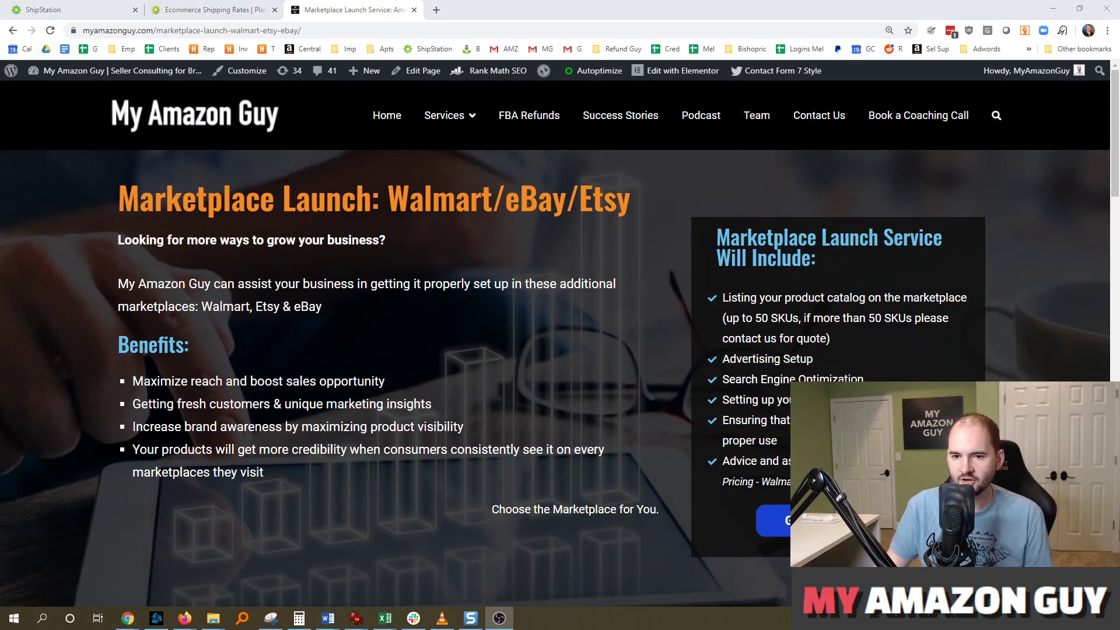